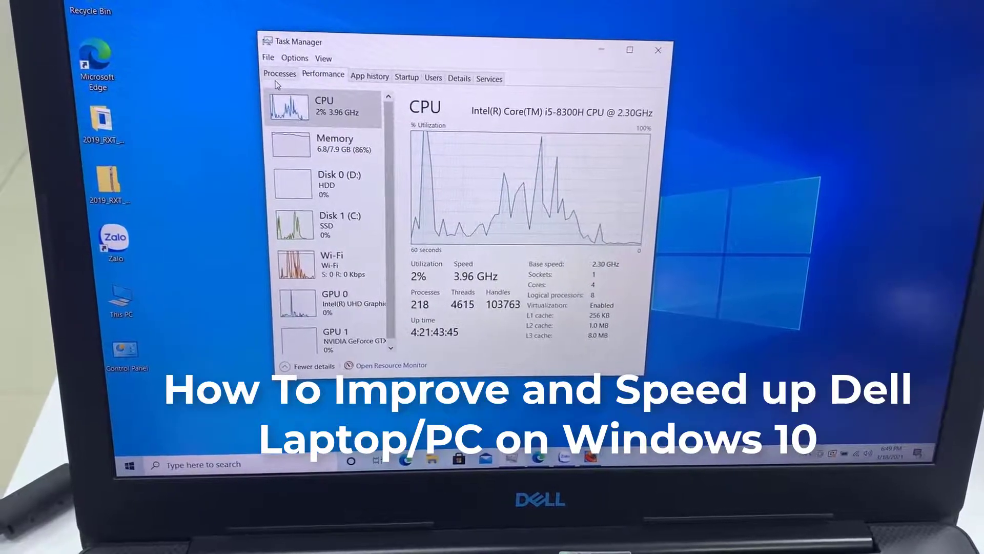
# Switch Task Manager to the Processes tab listing running apps and background processes.
pyautogui.click(274, 75)
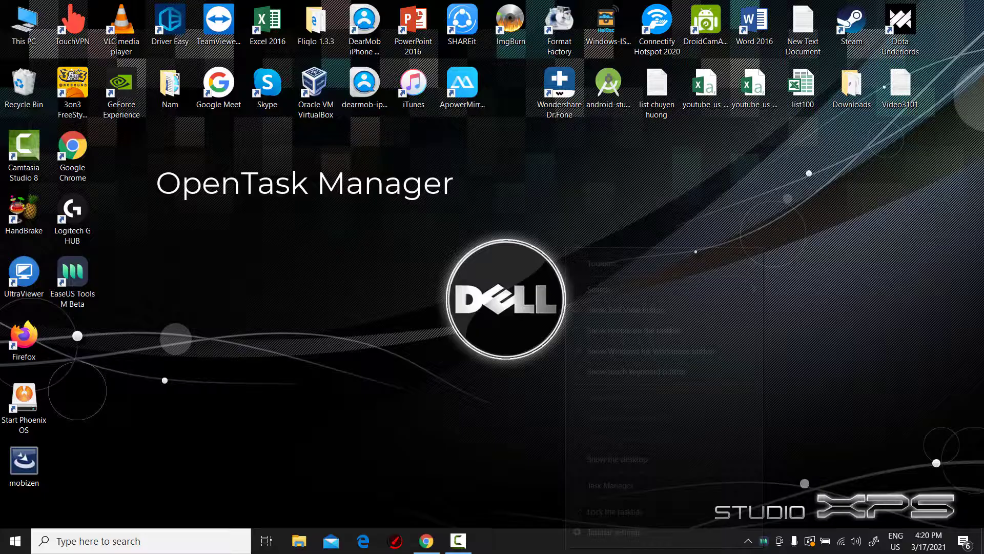
# Launch Task Manager from the taskbar and bring up its Startup apps list.
pyautogui.rightClick(566, 541)
pyautogui.click(610, 485)
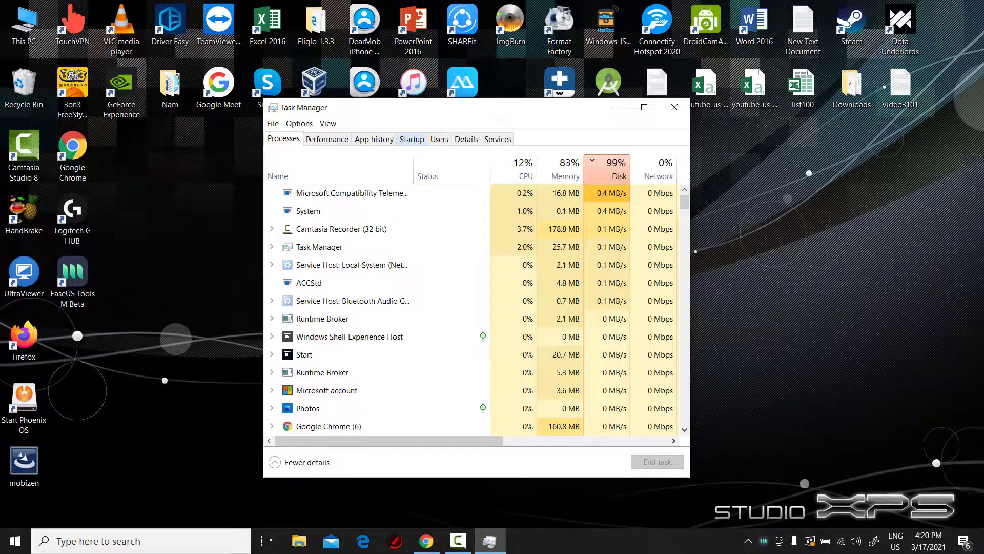
pyautogui.click(411, 139)
# Disable Connectify Hotspot, iTunesHelper and KeyLemon Updater from launching at startup.
pyautogui.click(380, 211)
pyautogui.rightClick(381, 211)
pyautogui.click(410, 220)
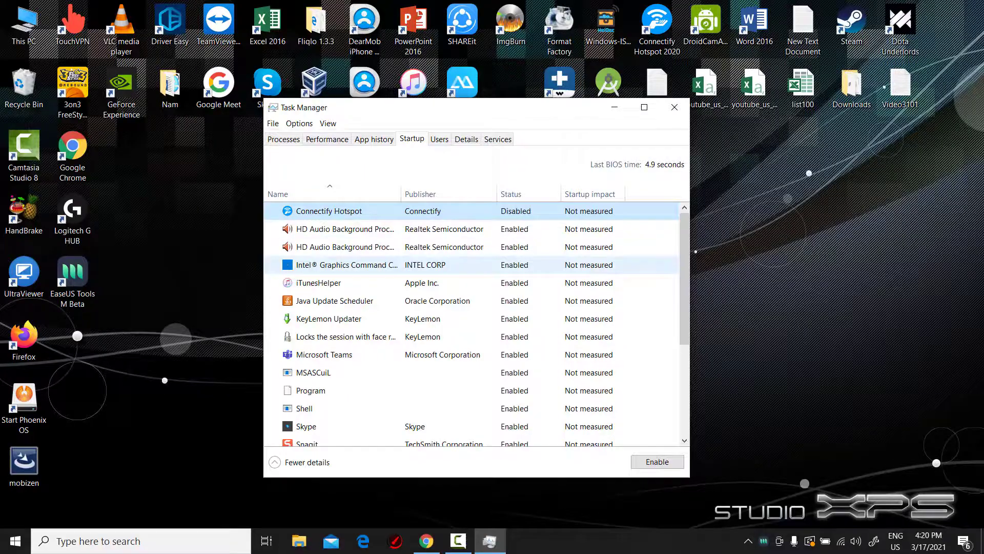
pyautogui.click(392, 283)
pyautogui.rightClick(393, 283)
pyautogui.click(421, 287)
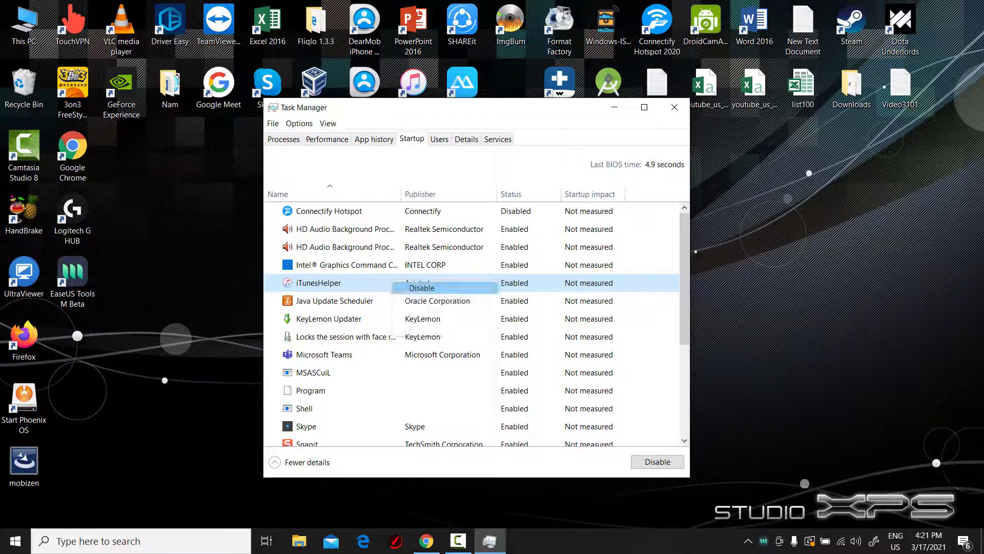
pyautogui.click(384, 319)
pyautogui.rightClick(385, 319)
pyautogui.click(415, 322)
# Disable the face-lock session entry, Microsoft Teams and Skype at startup.
pyautogui.click(390, 336)
pyautogui.rightClick(390, 336)
pyautogui.click(413, 340)
pyautogui.click(387, 354)
pyautogui.rightClick(387, 354)
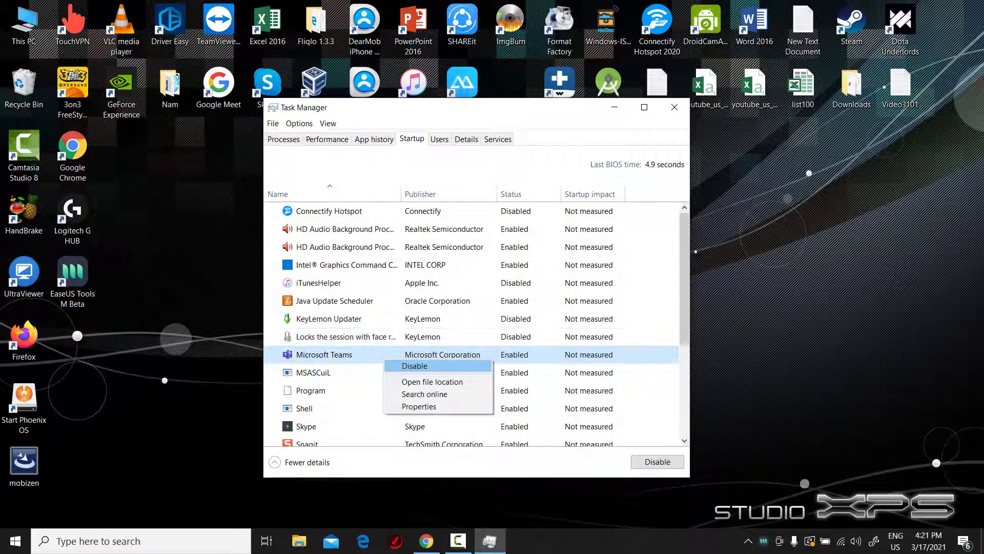
pyautogui.click(410, 366)
pyautogui.click(389, 372)
pyautogui.click(410, 429)
pyautogui.rightClick(410, 431)
pyautogui.press('Escape')
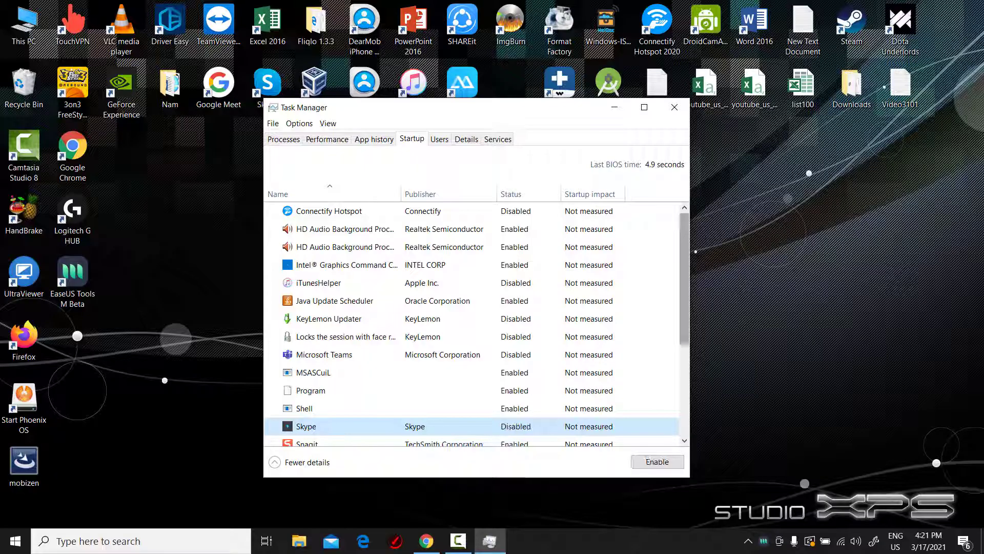
# Disable Splashtop, Spotify and Your Phone from launching at startup.
pyautogui.scroll(-3, 477, 348)
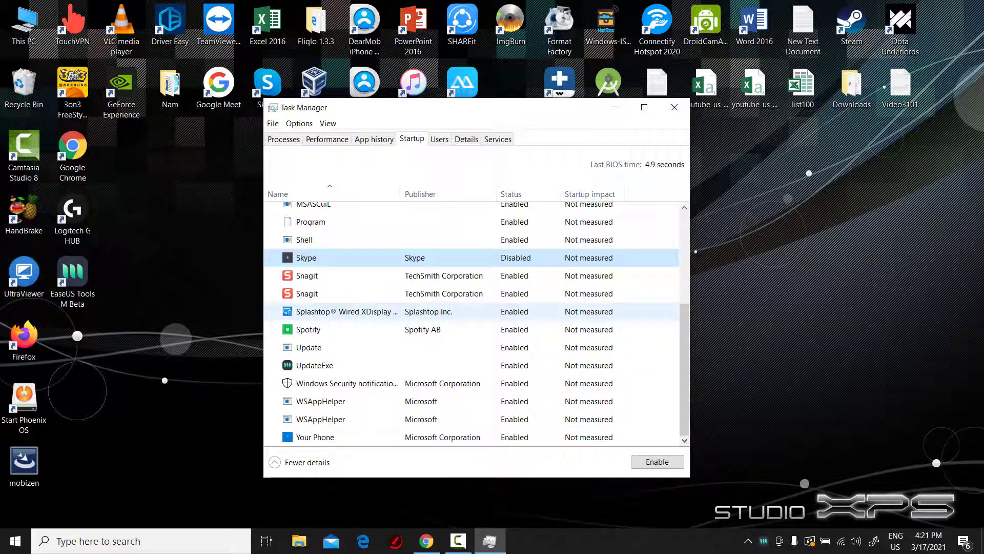
pyautogui.rightClick(380, 312)
pyautogui.click(405, 326)
pyautogui.click(421, 338)
pyautogui.rightClick(394, 434)
pyautogui.click(425, 440)
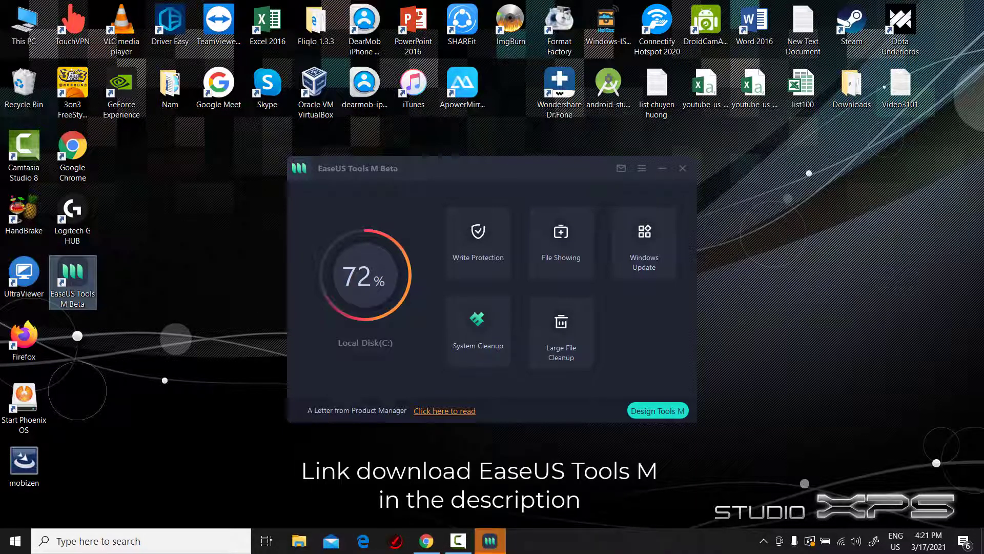
# Analyze with System Cleanup and permanently delete the 562 MB of junk, skipping the Edge prompt.
pyautogui.click(478, 328)
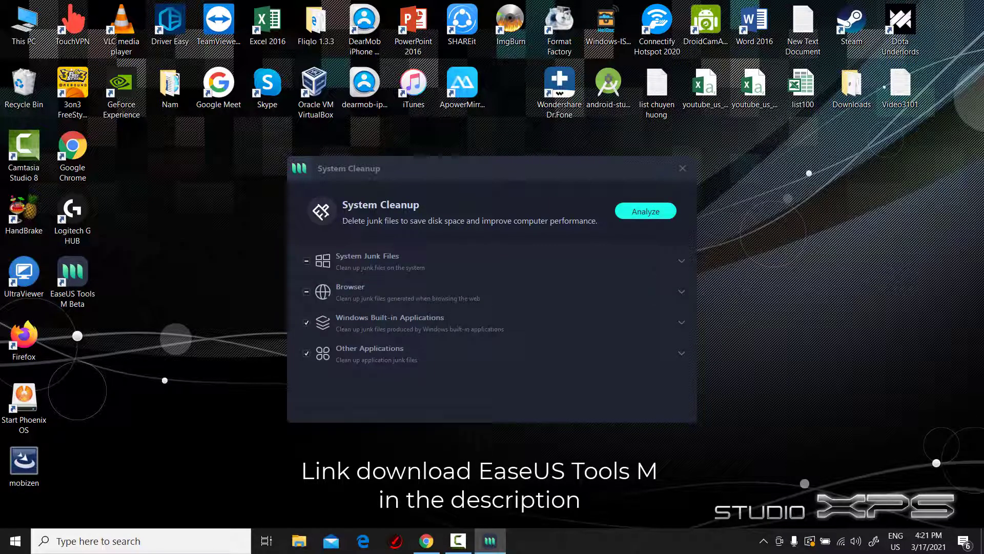
pyautogui.click(646, 211)
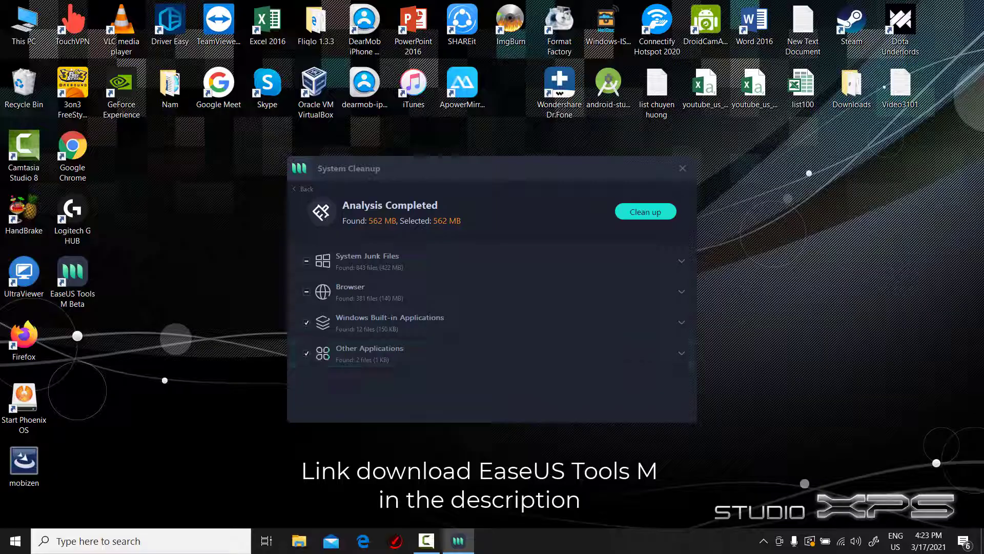
pyautogui.click(645, 212)
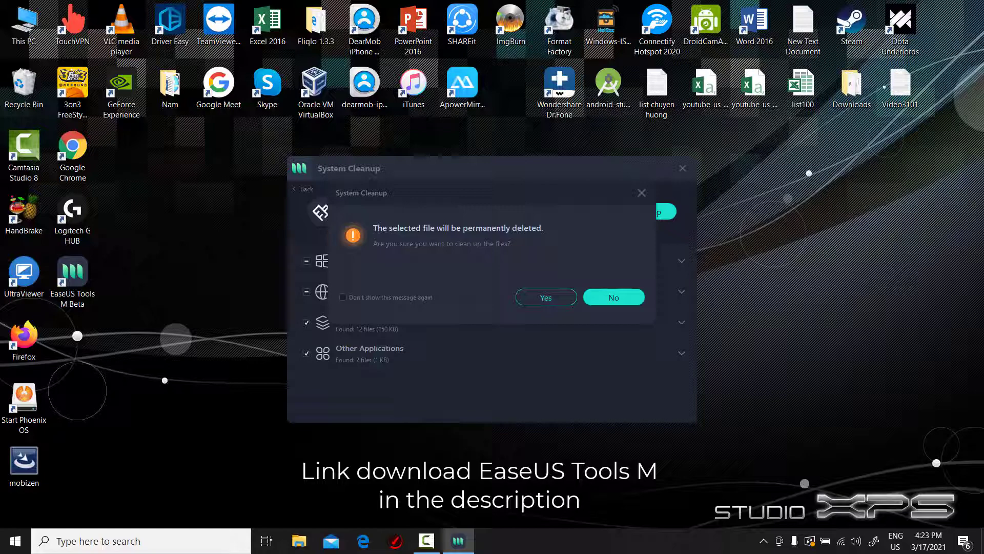
pyautogui.press('Return')
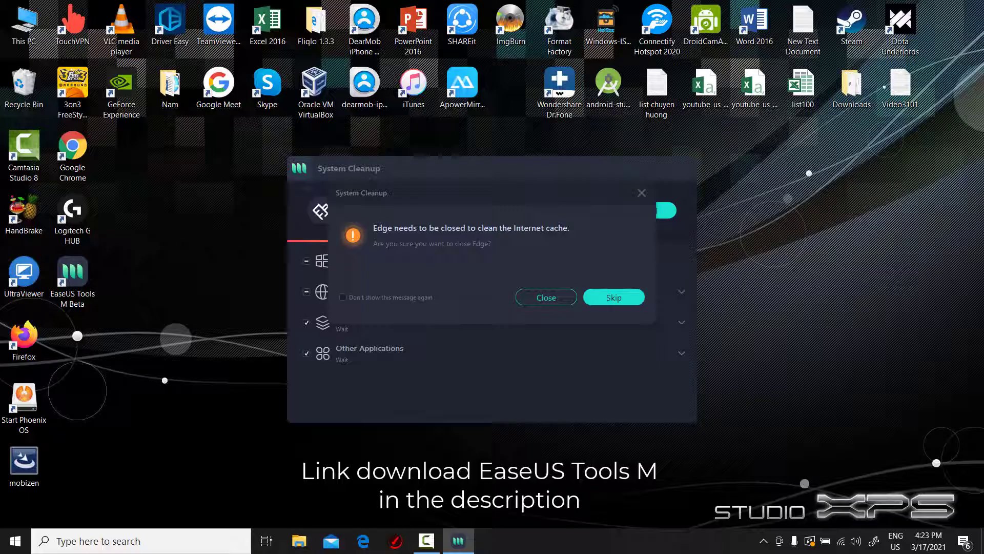
pyautogui.press('Return')
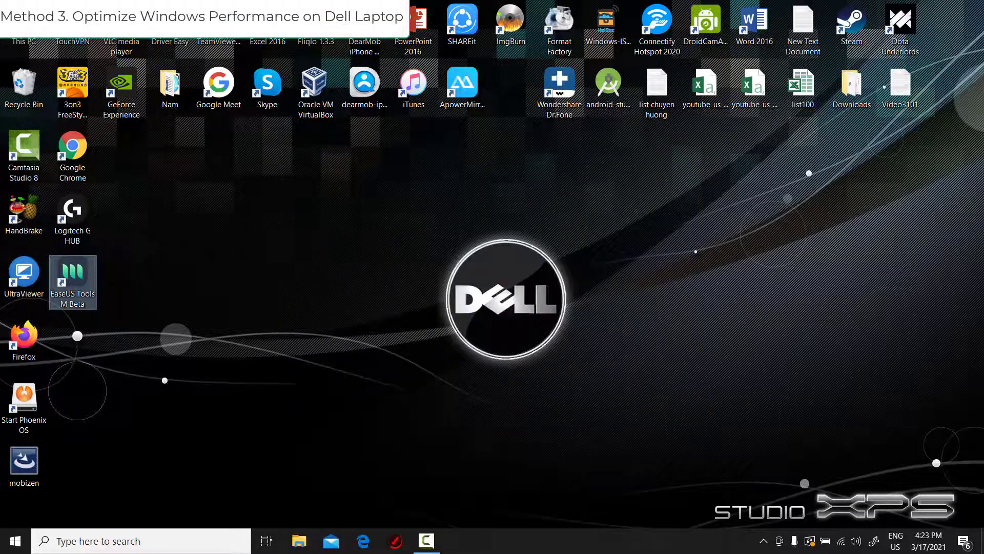
# Open Run from Windows search and execute sysdm.cpl to bring up System Properties.
pyautogui.click(141, 541)
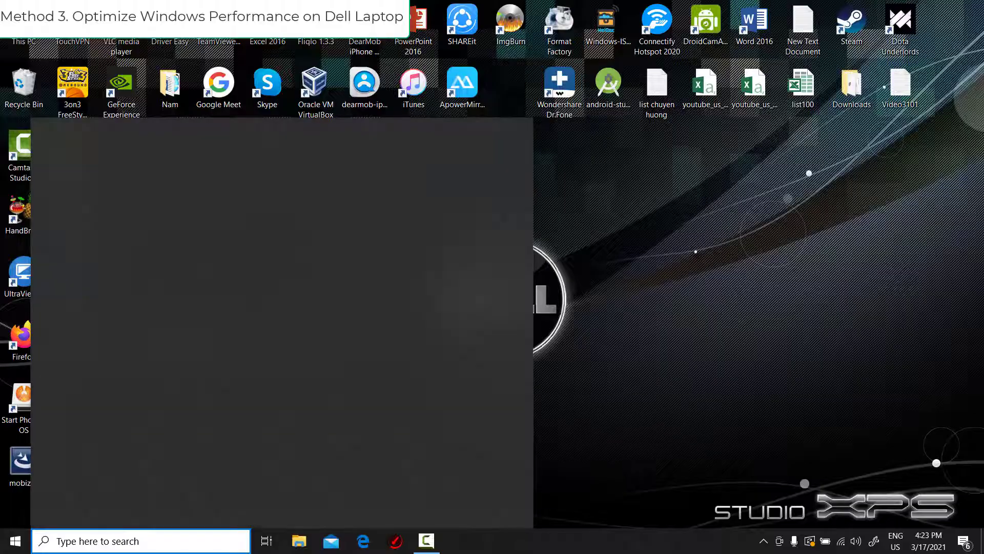
pyautogui.write('run')
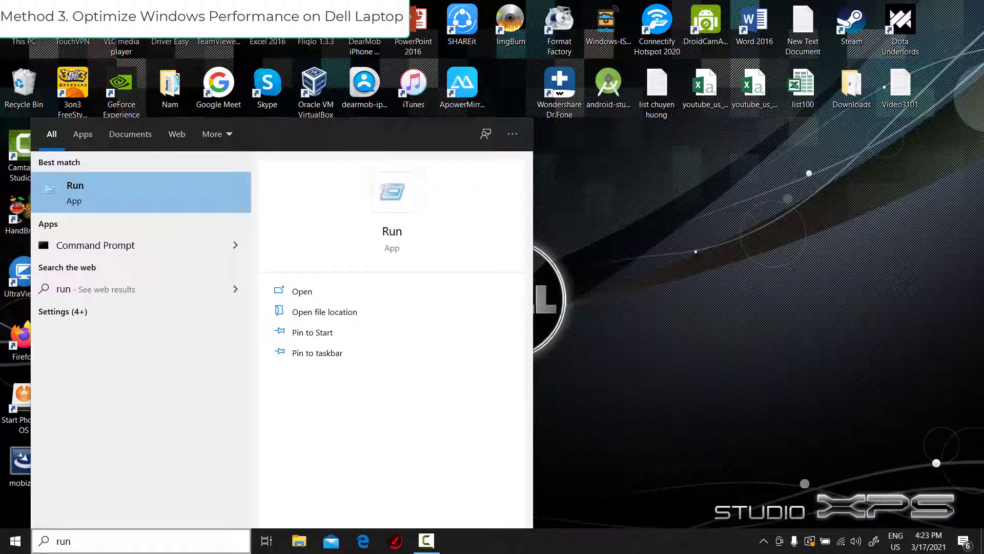
pyautogui.press('Return')
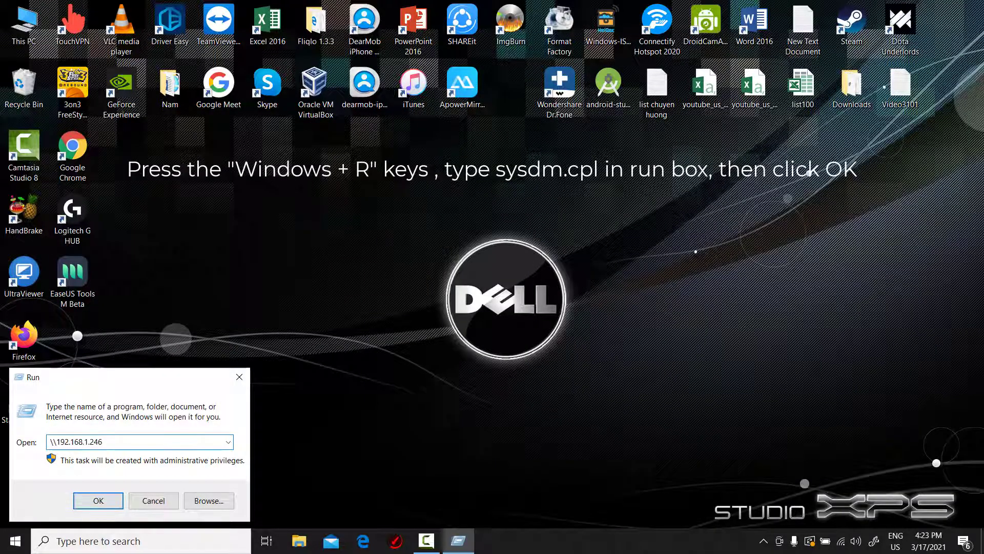
pyautogui.write('s')
pyautogui.write('ys')
pyautogui.write('dd')
pyautogui.write('.cpl')
pyautogui.press('Return')
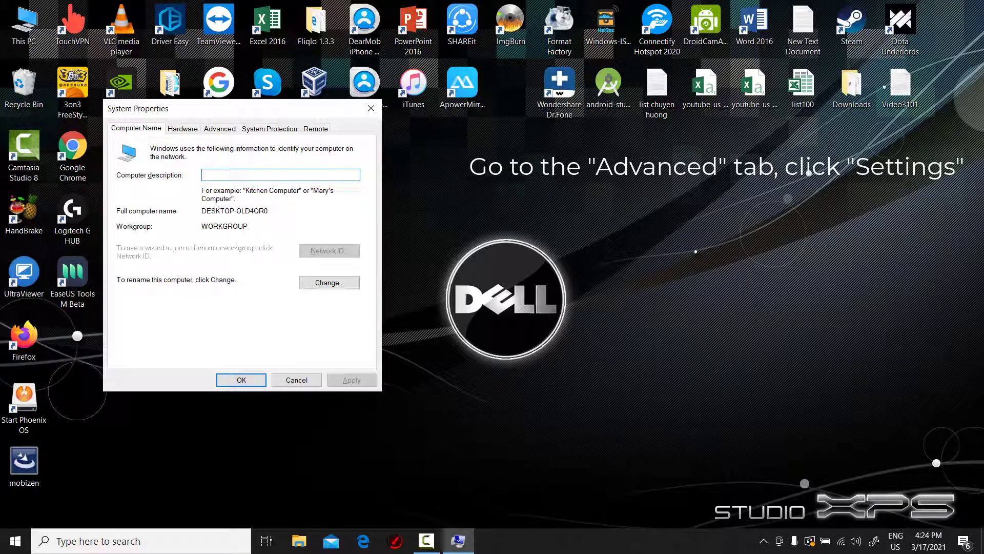
# Select Adjust for best performance under Visual Effects, apply it, and close both dialogs.
pyautogui.hotkey('ctrl', 'Tab')
pyautogui.hotkey('ctrl', 'Tab')
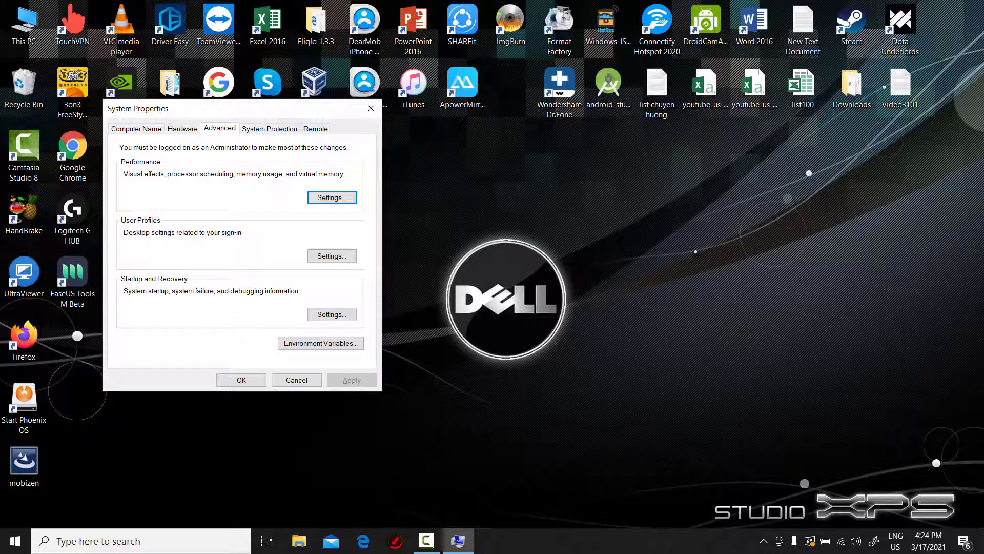
pyautogui.press('Return')
pyautogui.click(59, 176)
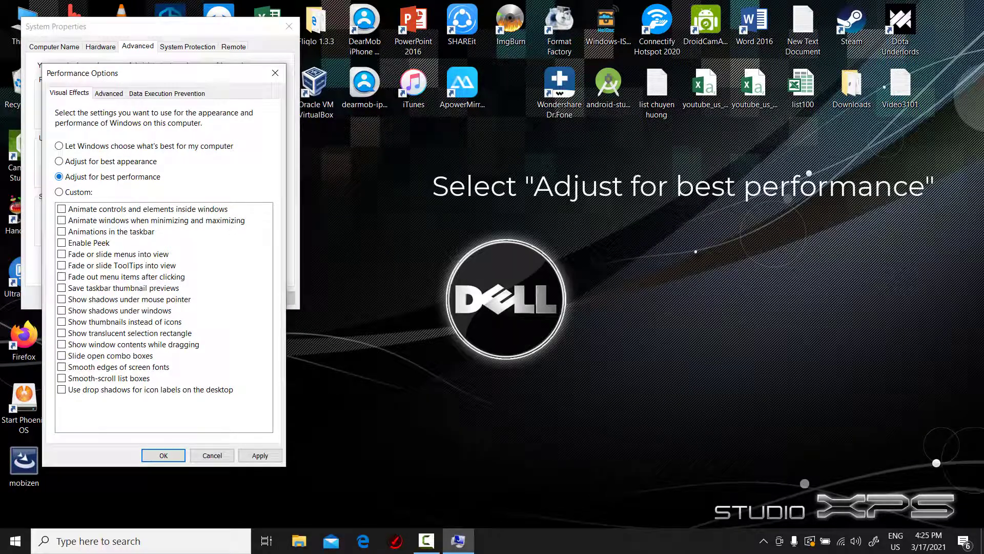
pyautogui.click(260, 455)
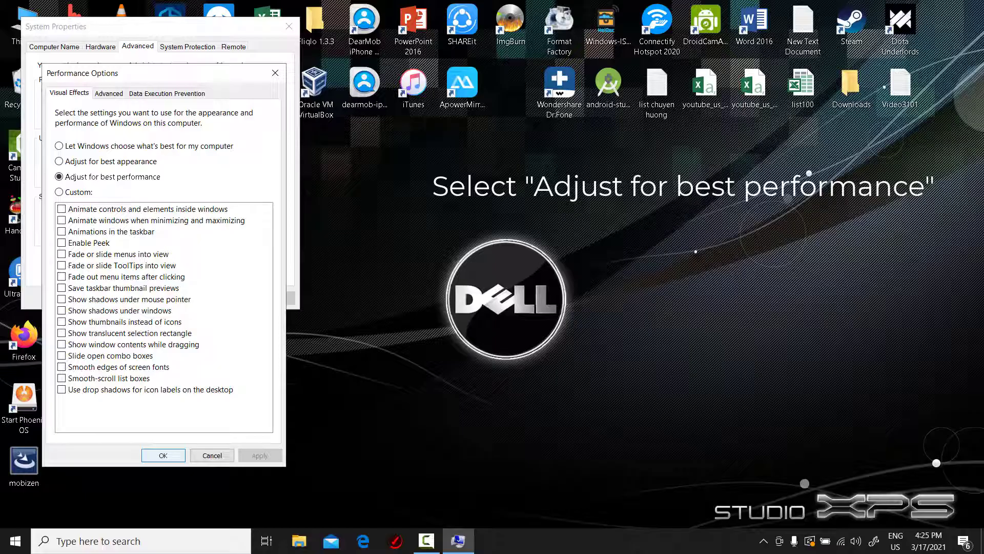
pyautogui.press('Return')
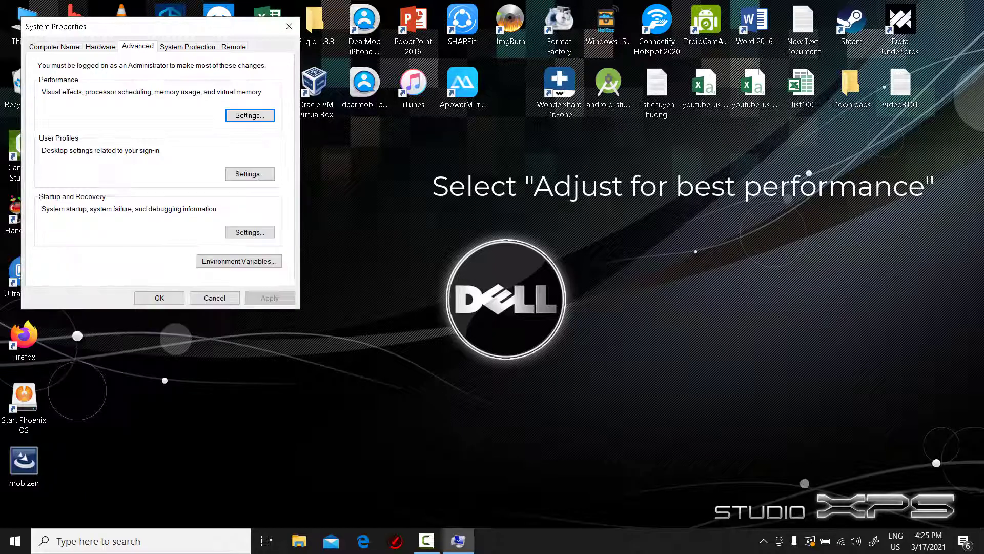
pyautogui.press('Return')
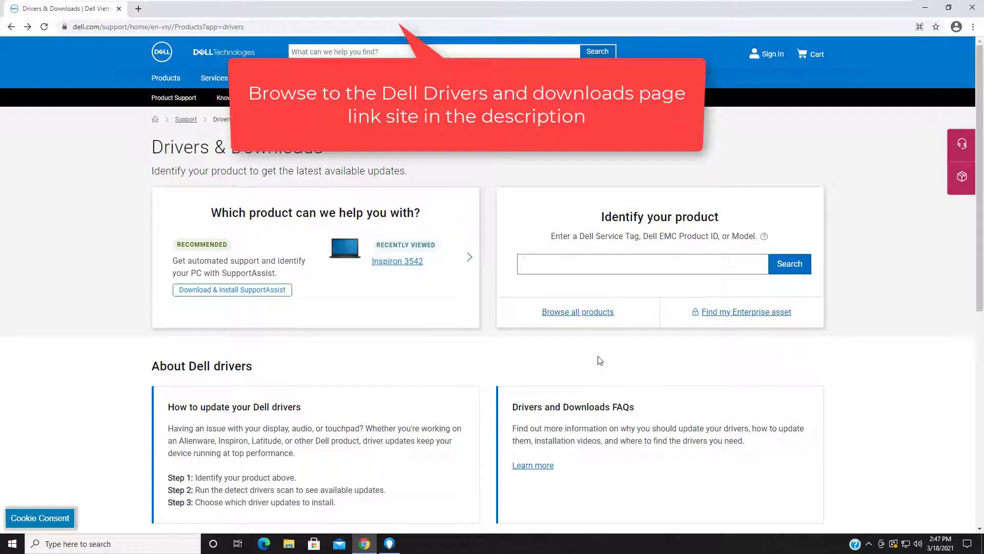
# Look up the Inspiron 3542 support page and expand the manual driver search.
pyautogui.click(598, 263)
pyautogui.write('Inspiron 3542')
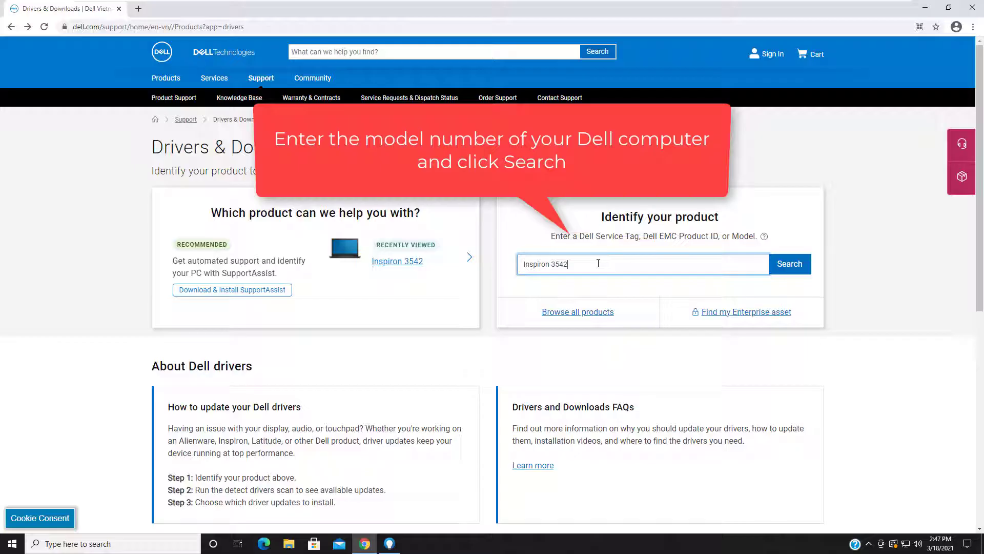
pyautogui.click(788, 271)
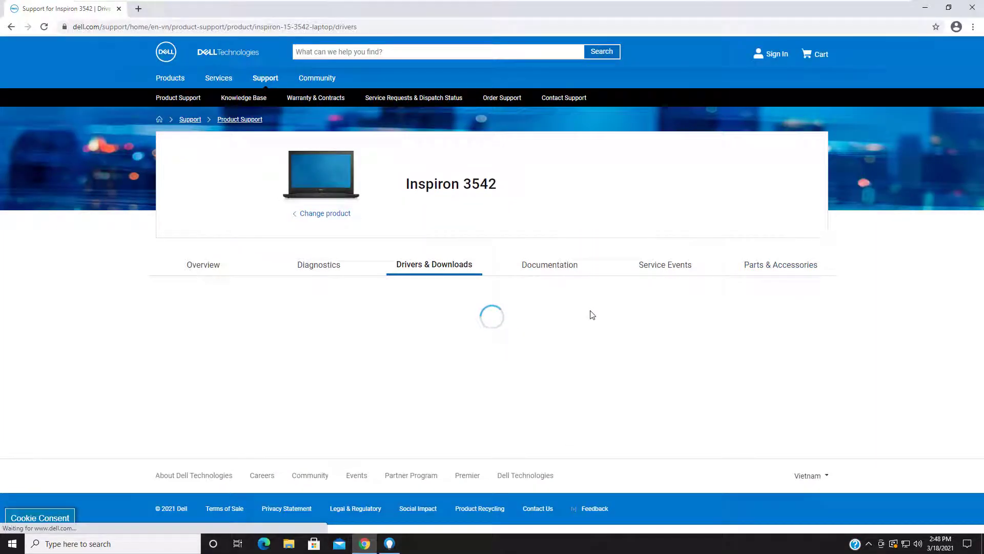
pyautogui.scroll(-1, 538, 325)
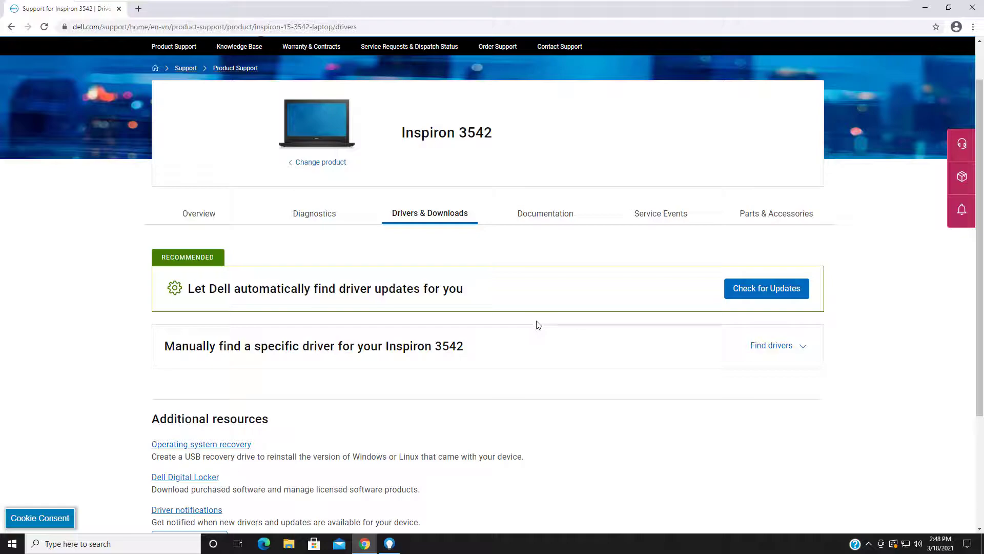
pyautogui.click(796, 346)
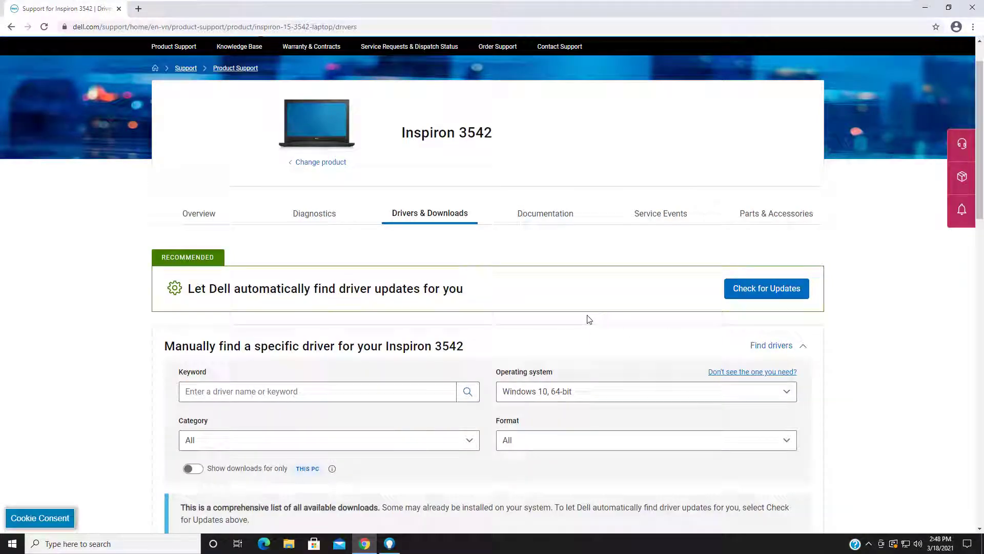
# Filter drivers to Windows 10, 64-bit and download the System BIOS update.
pyautogui.scroll(-1, 588, 323)
pyautogui.scroll(-1, 589, 323)
pyautogui.click(611, 296)
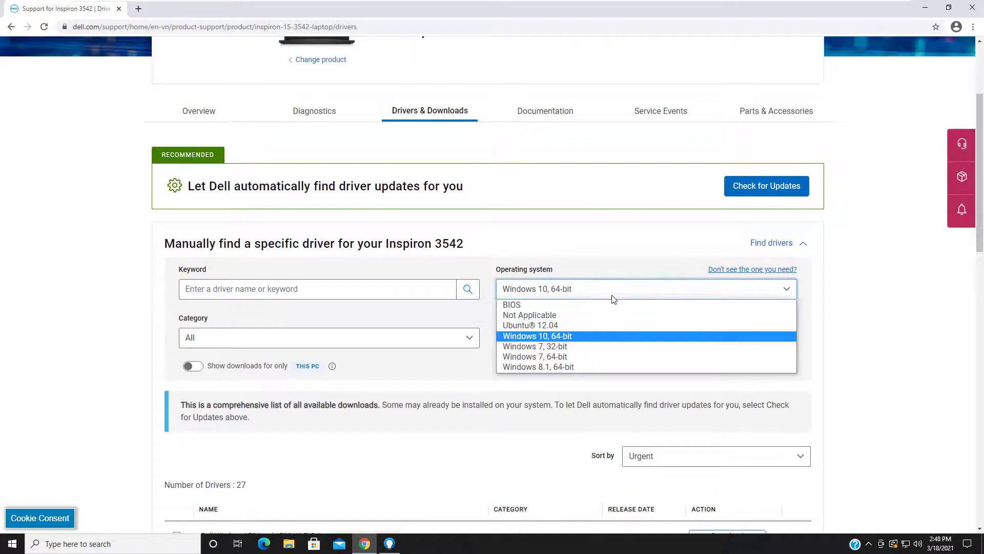
pyautogui.click(586, 334)
pyautogui.scroll(-3, 574, 330)
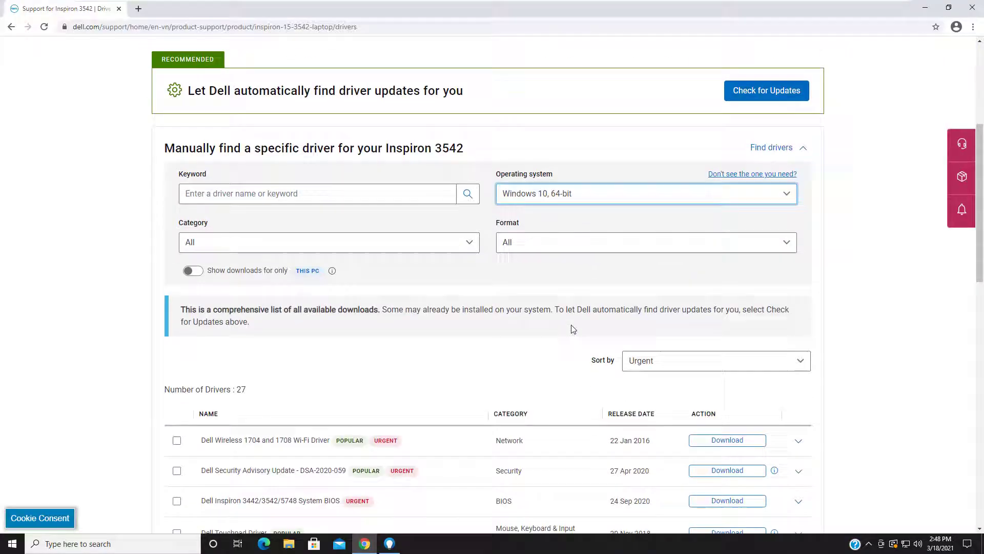
pyautogui.scroll(-2, 573, 330)
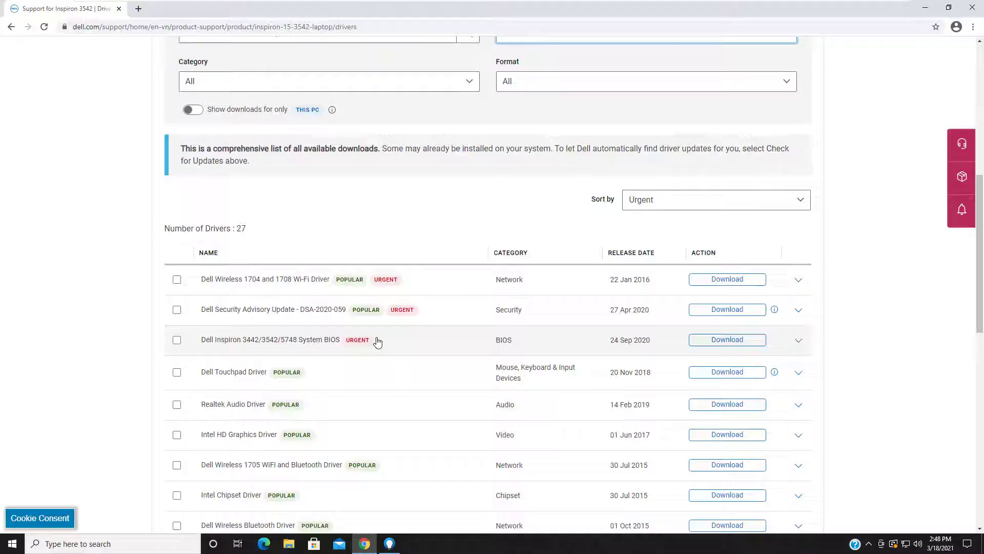
pyautogui.click(720, 344)
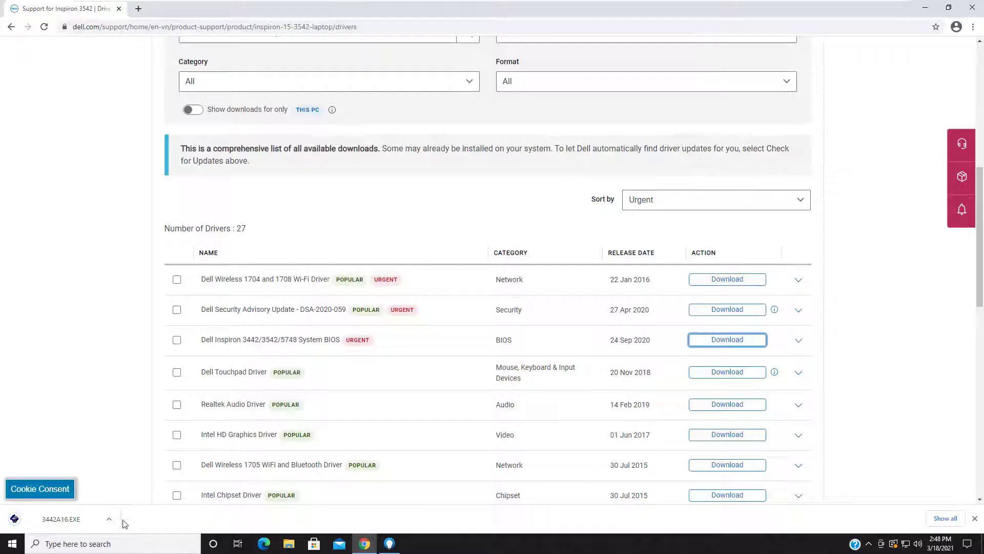
# Run the 3442A16 BIOS updater past SmartScreen, UAC and warning prompts, then scan with Driver Easy.
pyautogui.click(110, 522)
pyautogui.click(132, 459)
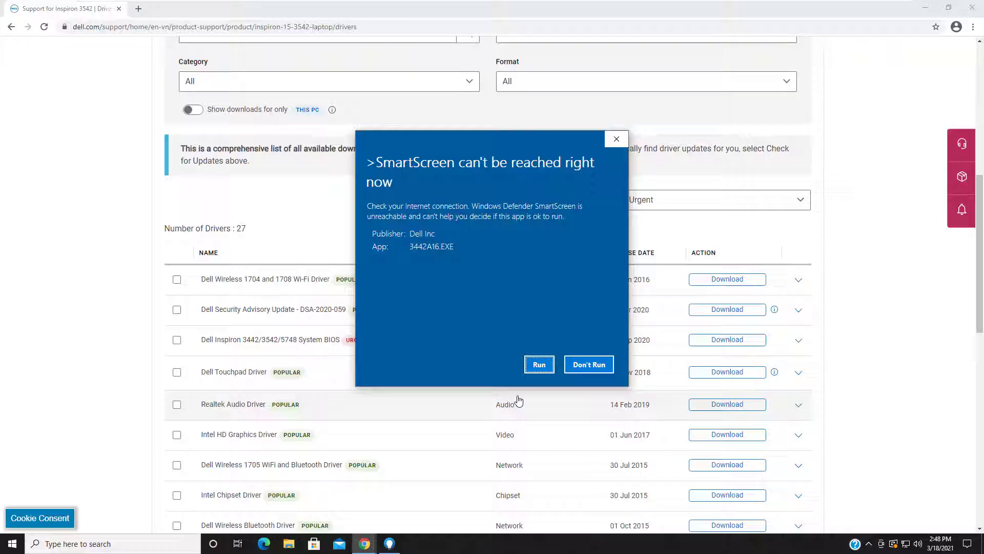
pyautogui.click(534, 373)
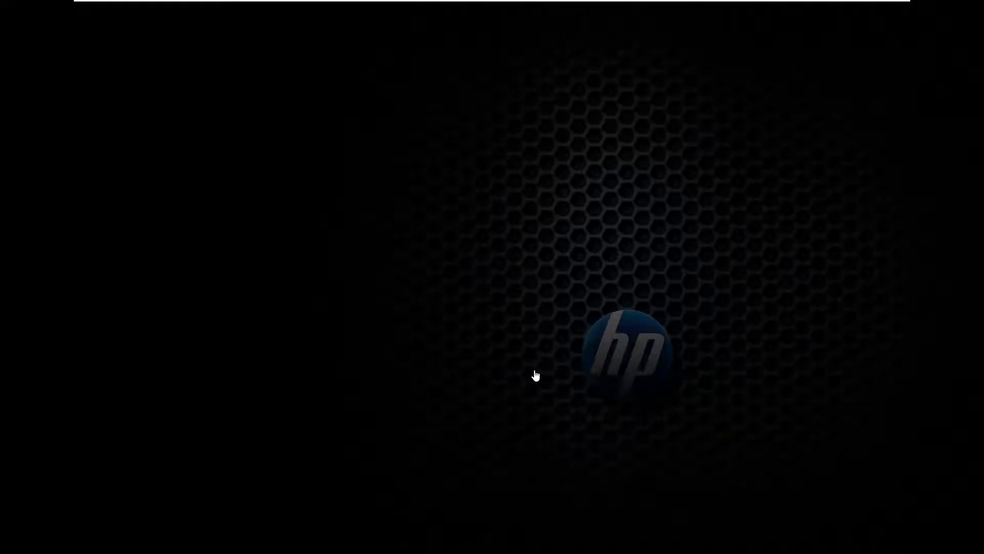
pyautogui.press('Left')
pyautogui.press('Return')
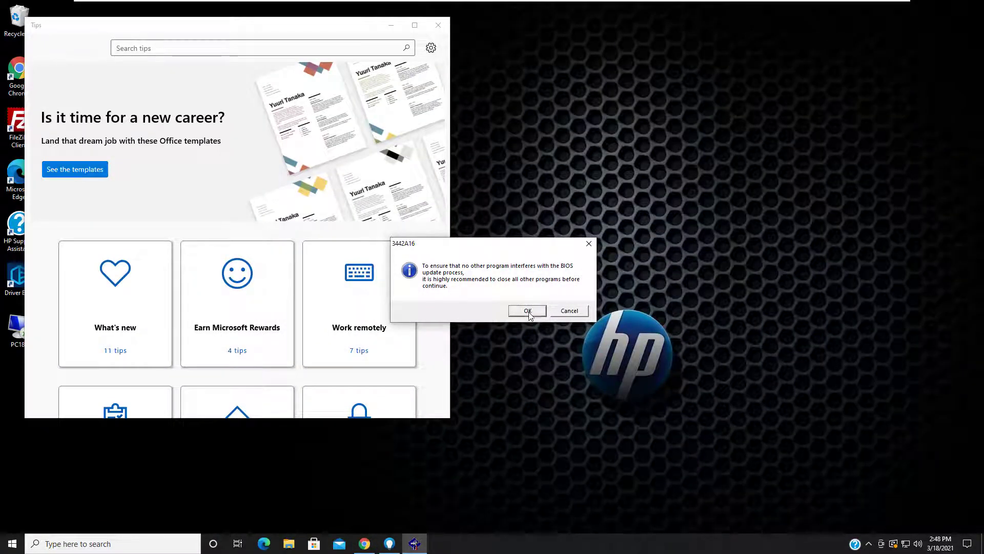
pyautogui.click(528, 311)
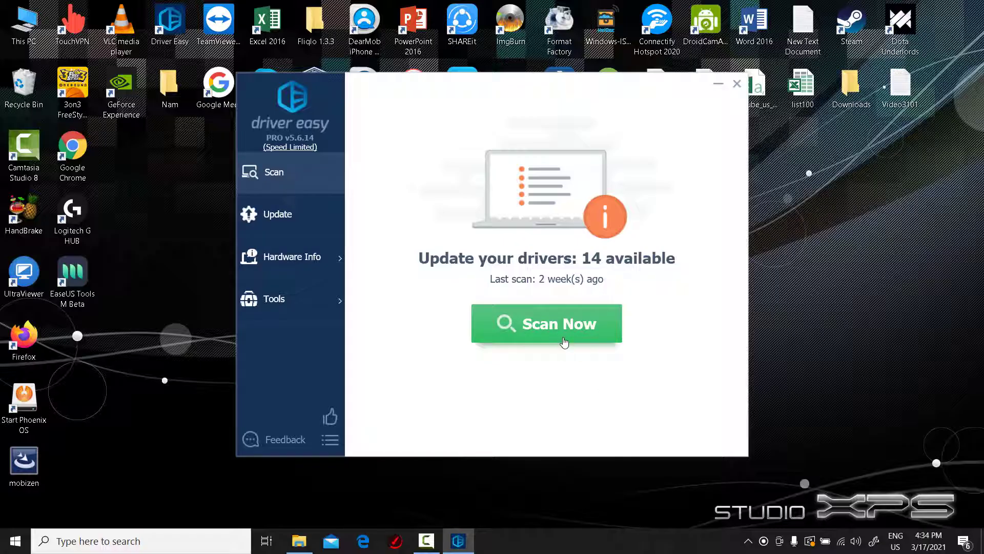
pyautogui.click(564, 340)
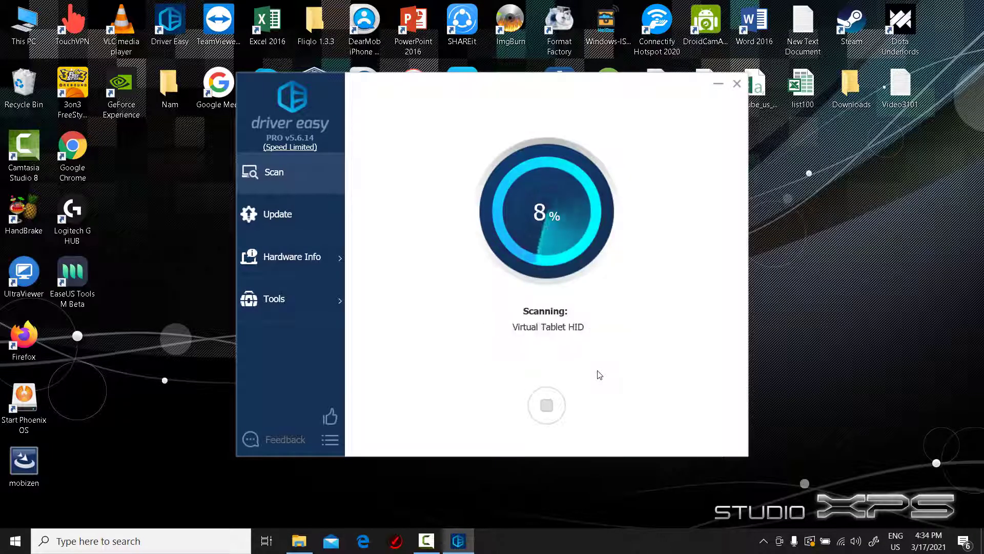